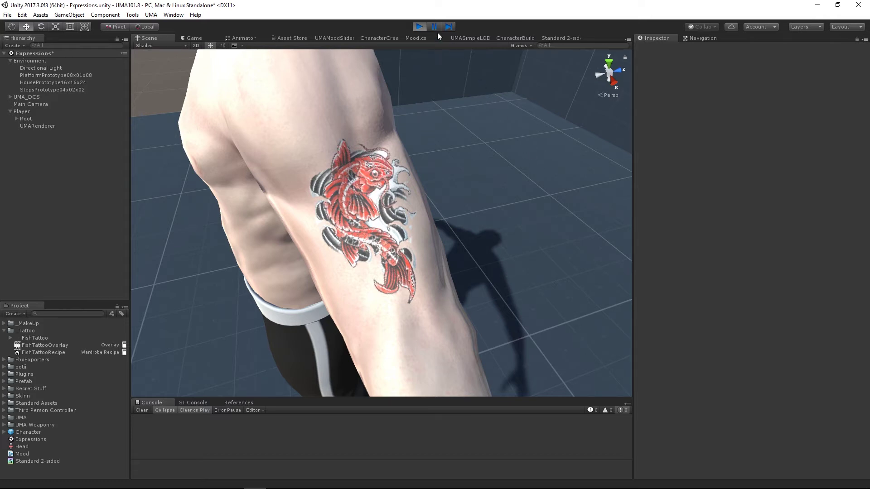
Step: Stop play mode and enlarge the FishTattoo texture preview to reveal the tiny fish
left_click(420, 26)
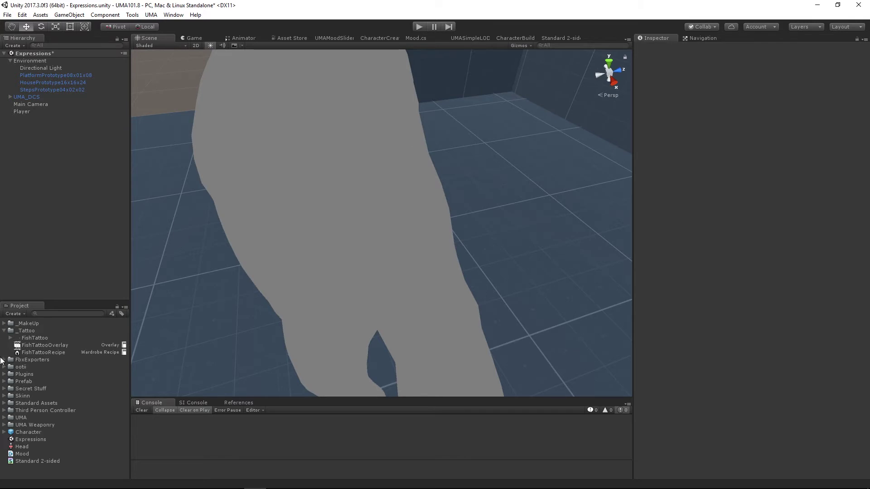
left_click(28, 339)
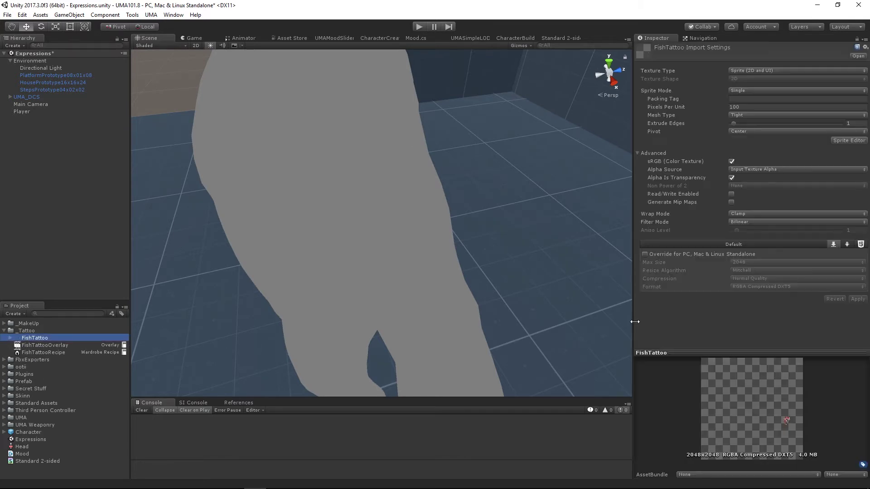
left_click(743, 352)
left_click_drag(744, 353, 744, 198)
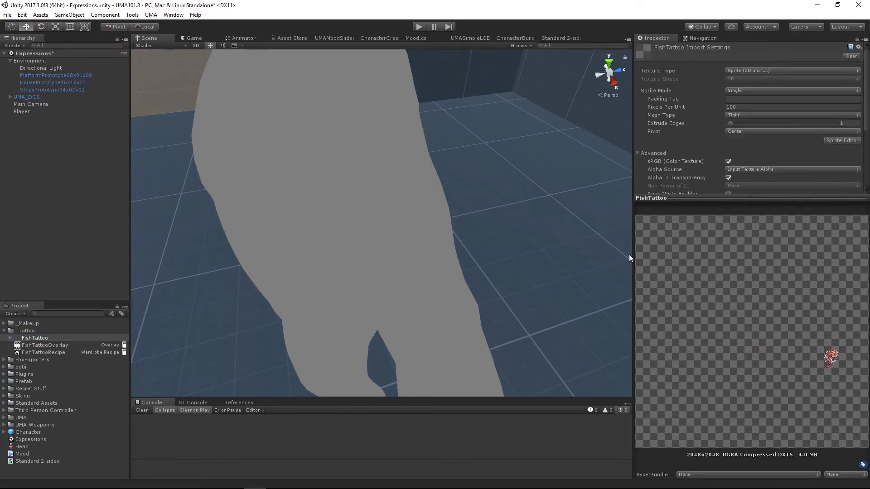
left_click_drag(631, 252, 414, 262)
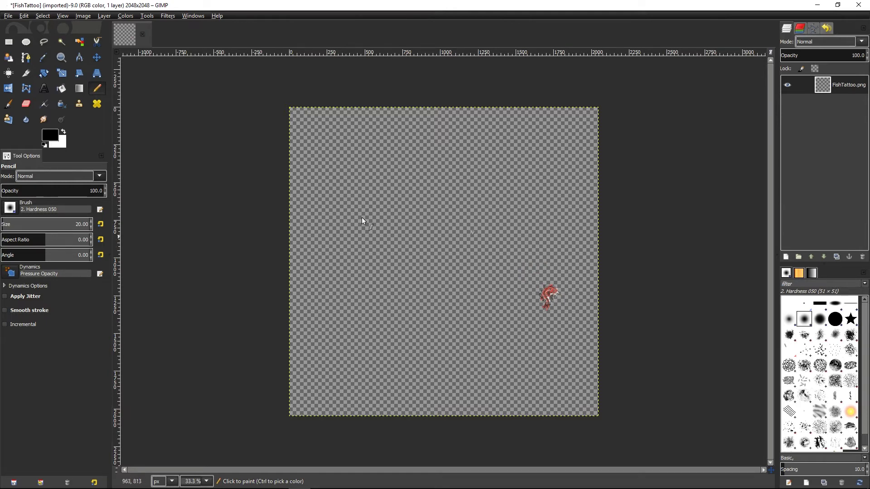
Step: Pick the Rectangle Select tool from GIMP's toolbox
left_click(9, 43)
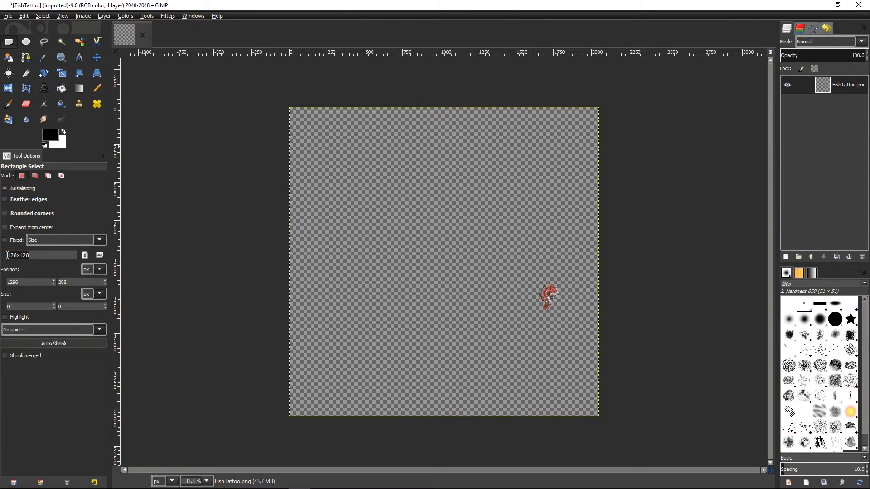
Step: Lock the rectangle selection to a fixed 256x256 size and place it around the koi
triple_click(8, 255)
type("256x256")
left_click(5, 240)
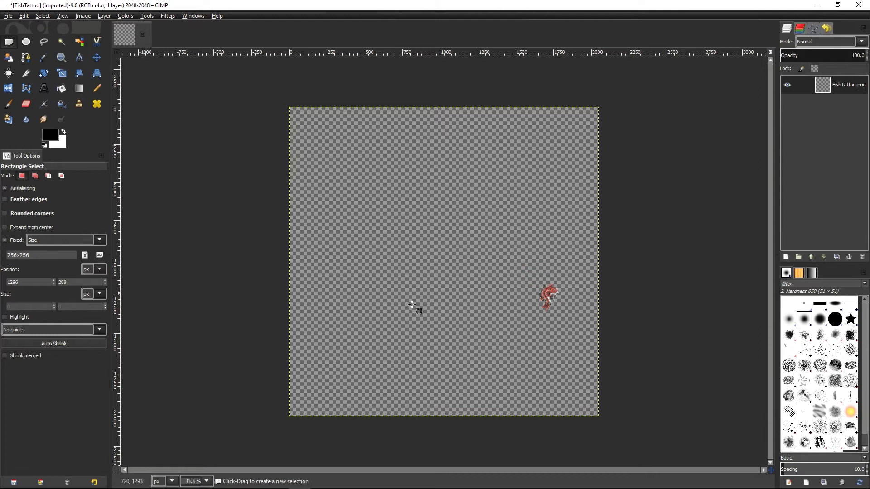
left_click_drag(526, 297, 550, 297)
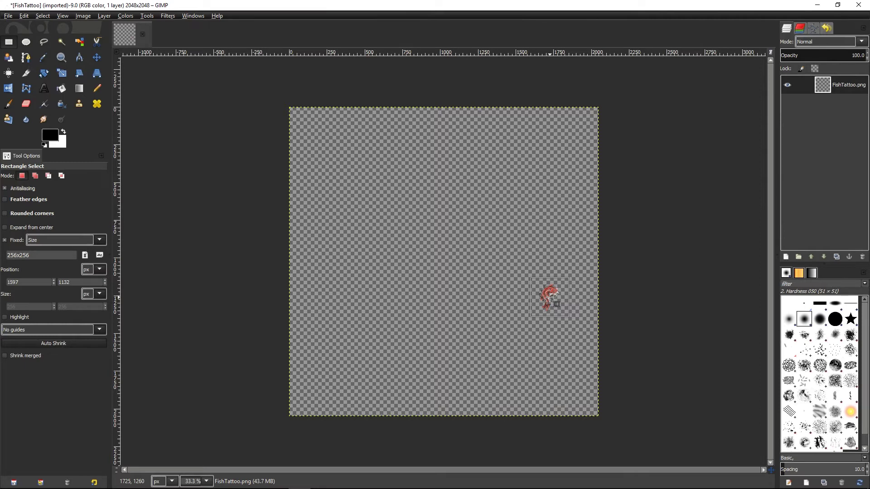
left_click_drag(551, 297, 551, 297)
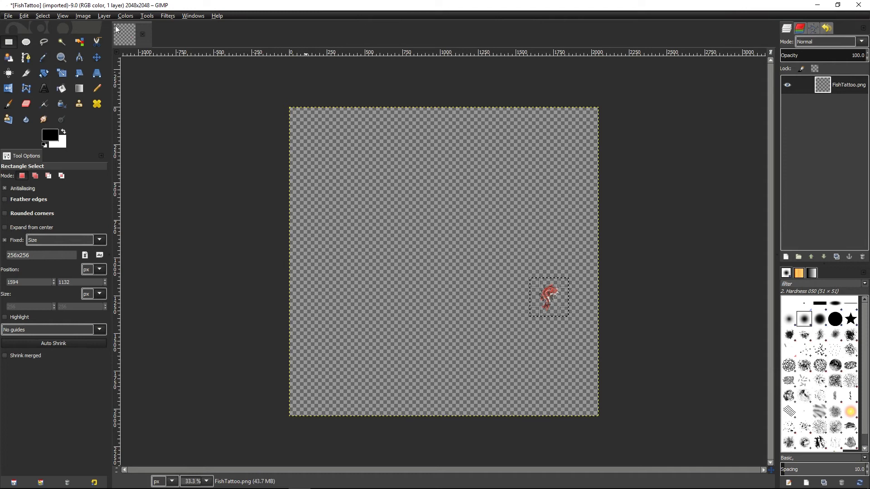
Step: Crop the image to the 256x256 koi selection, then centre and zoom in on it
left_click(80, 16)
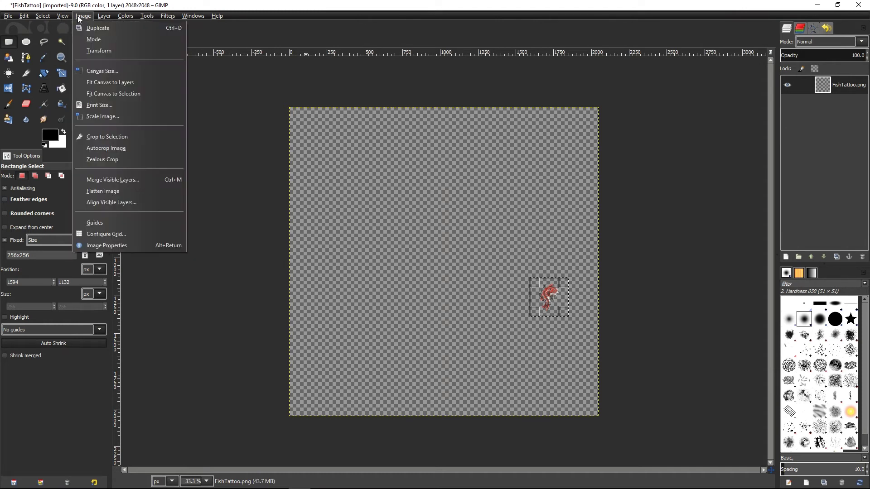
left_click(110, 140)
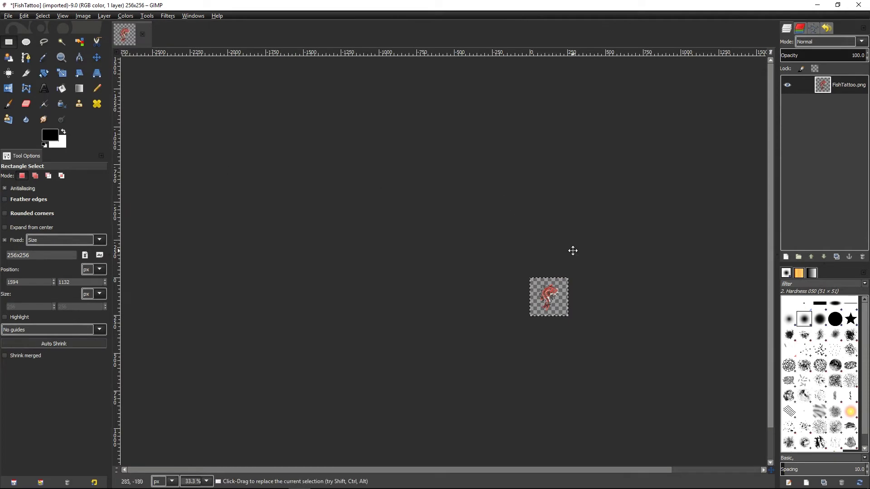
left_click_drag(573, 251, 462, 193)
scroll(474, 236, "up", 5, "ctrl")
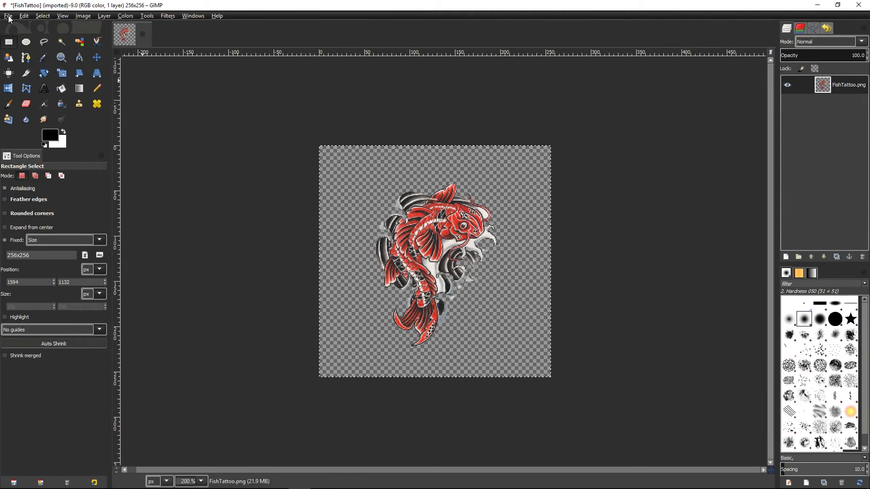
left_click(9, 16)
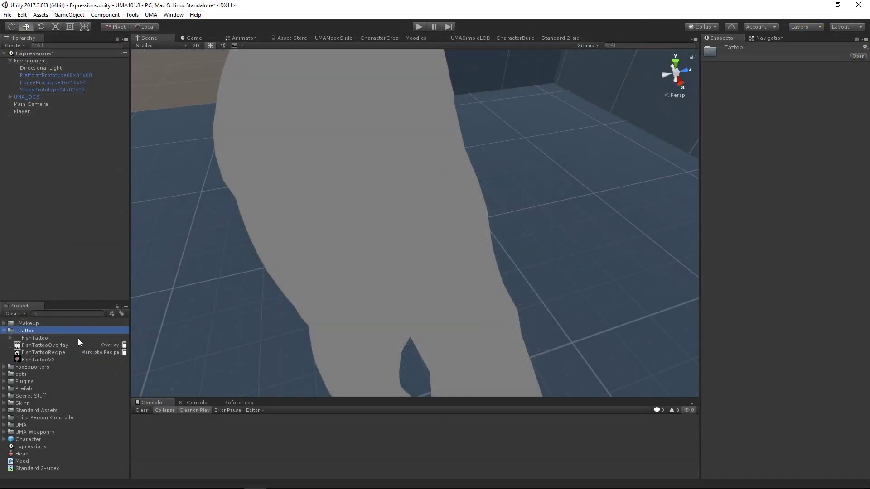
Step: Enable Alpha Is Transparency on FishTattooV2, apply it, then select FishTattooOverlay
left_click(28, 339)
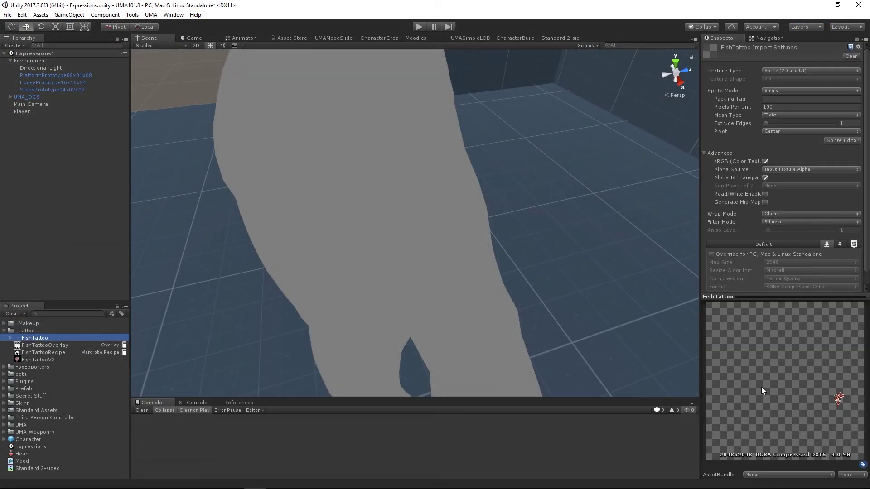
left_click(21, 361)
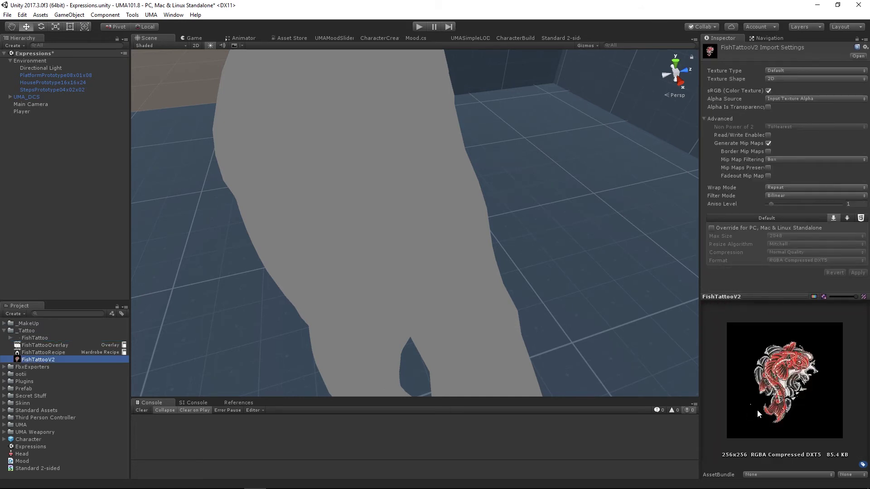
left_click(773, 108)
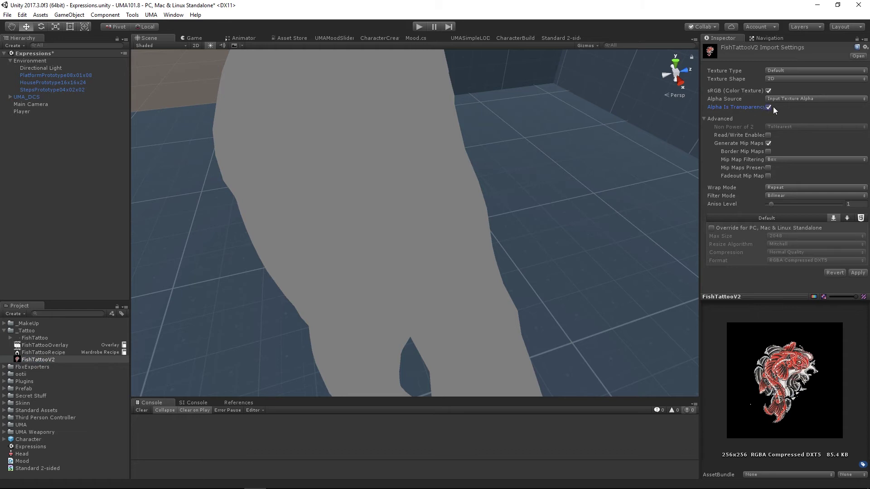
left_click(858, 273)
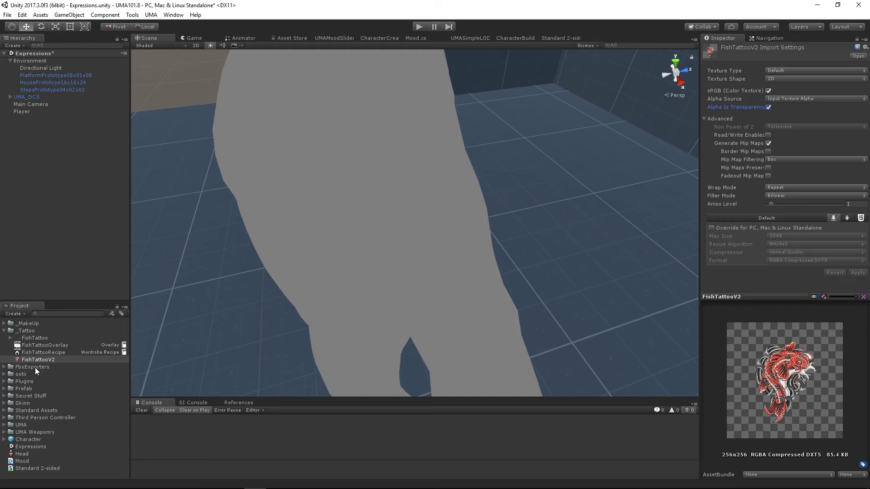
left_click(42, 346)
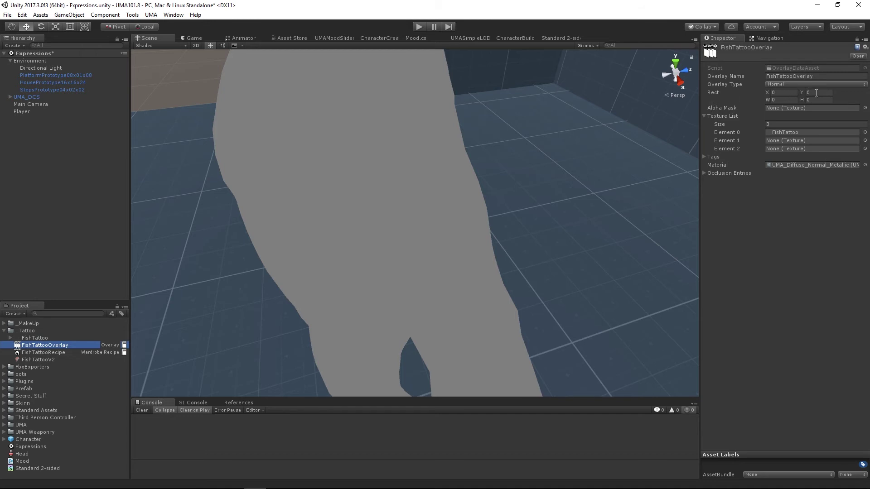
Step: Widen the Inspector by dragging the Scene view divider to the left
left_click_drag(701, 107, 648, 111)
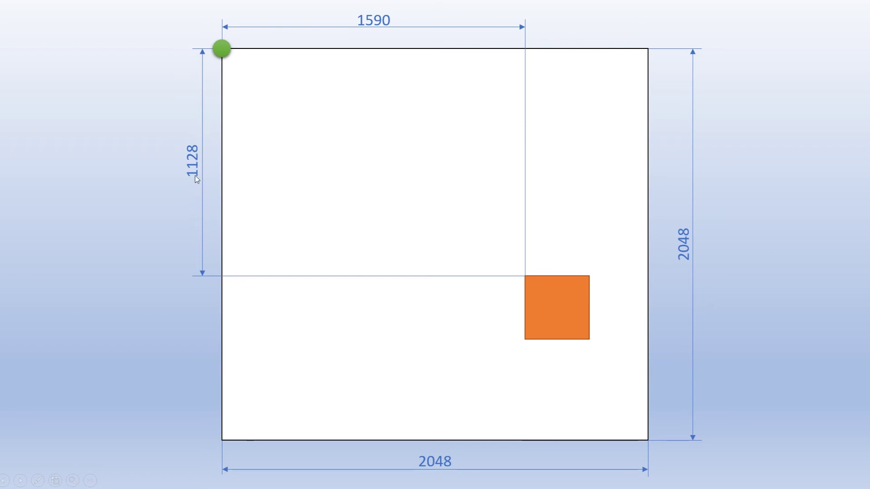
Step: Step through the diagram's bottom-left origin and the 2048 − 1128 − 256 Y-offset calculation
left_click(370, 329)
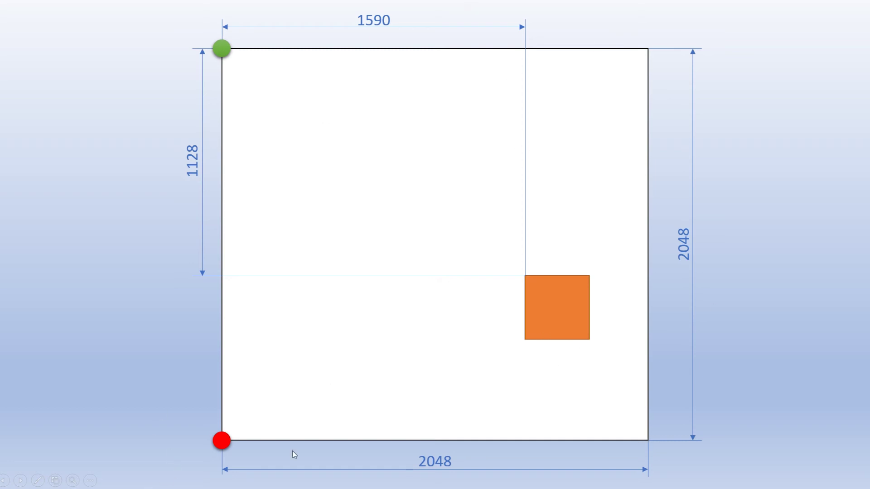
left_click(621, 381)
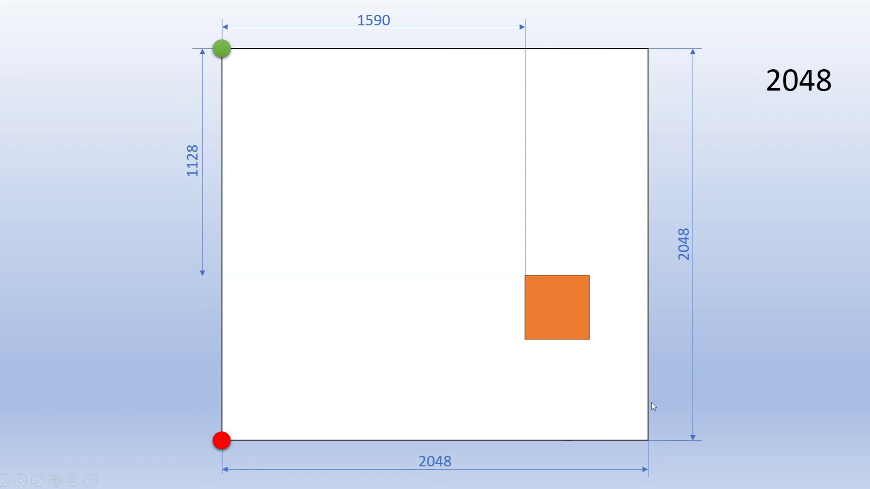
left_click(654, 70)
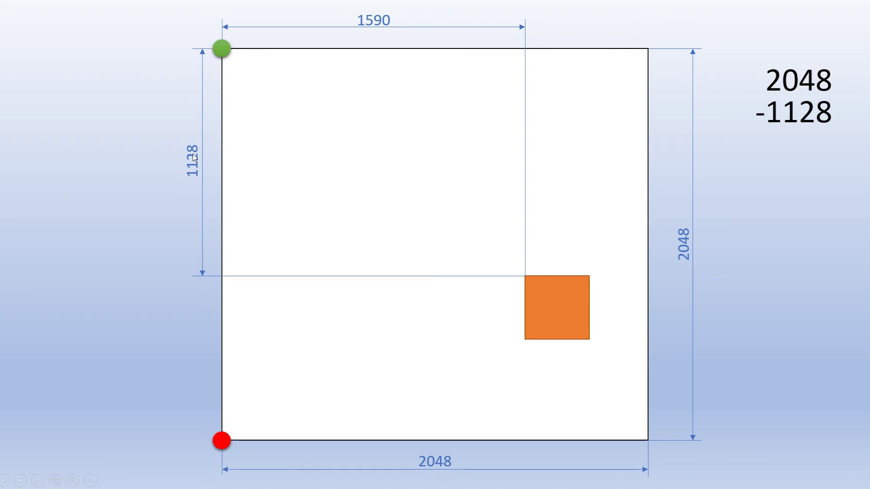
left_click(283, 297)
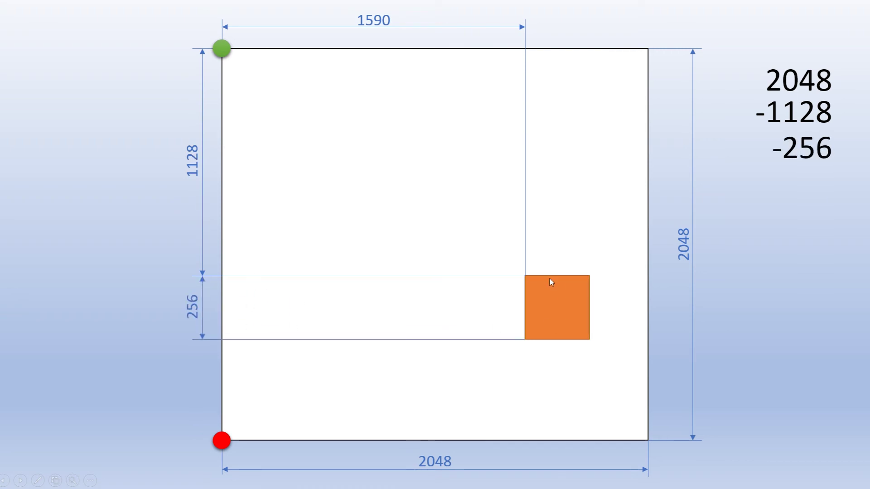
left_click(207, 401)
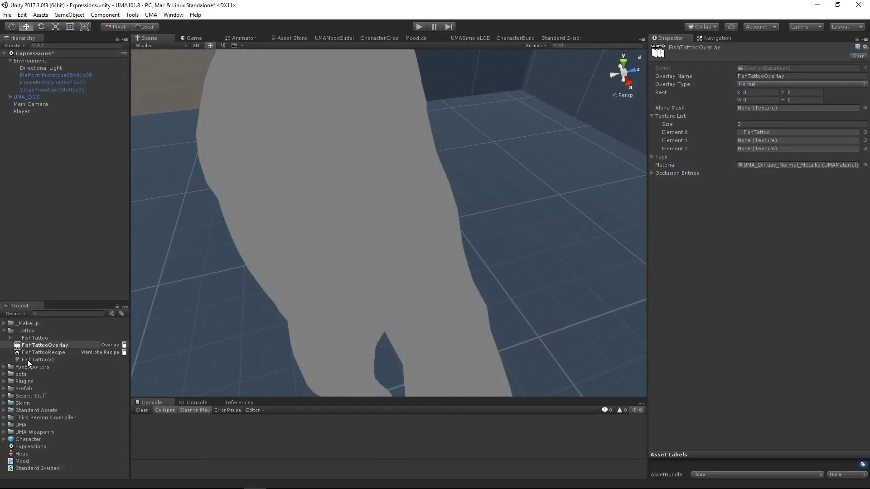
Step: Put FishTattooV2 in Texture List Element 0 and briefly play to preview the character
left_click_drag(27, 360, 771, 132)
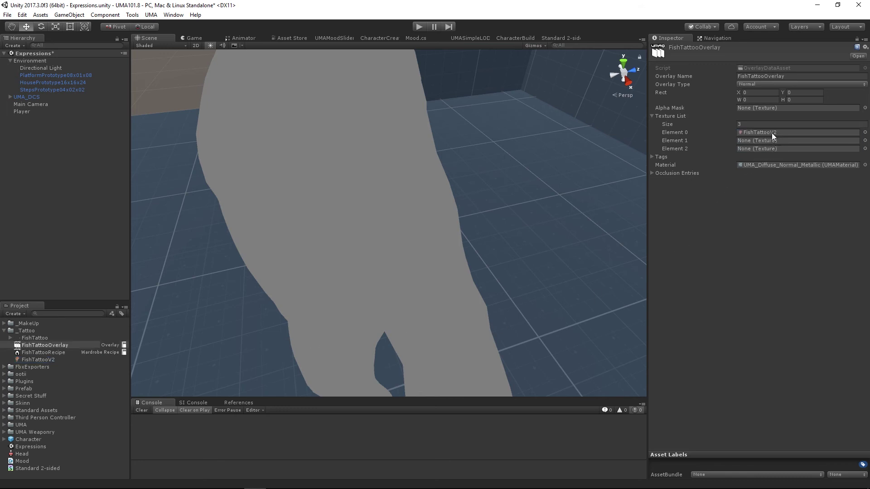
left_click(417, 27)
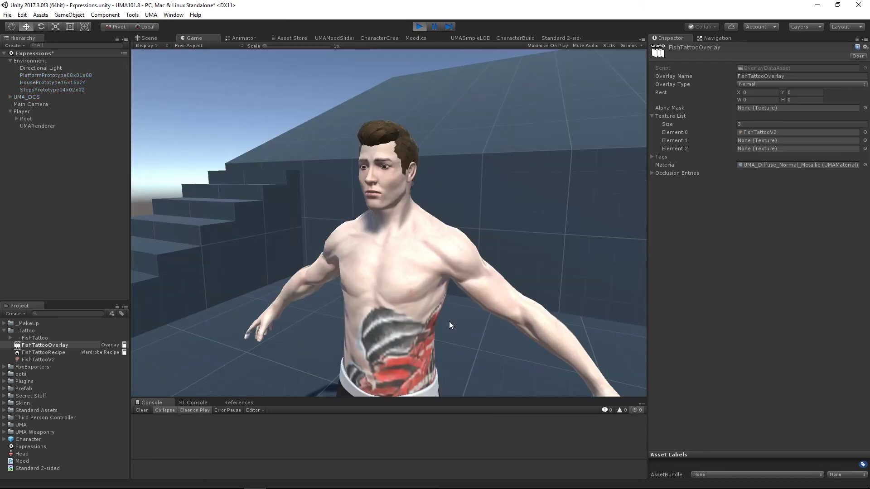
left_click(421, 26)
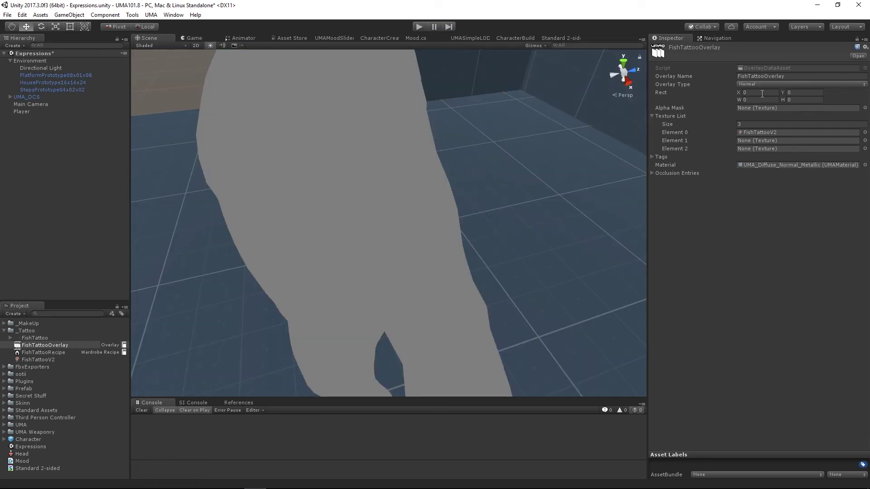
Step: Enter Rect X 1590, Y 664, W 256, H 256, then play briefly to check placement
left_click(754, 93)
type("1590")
left_click(794, 91)
type("664")
left_click(756, 99)
type("256")
key("Tab")
type("256")
key("Return")
left_click(418, 27)
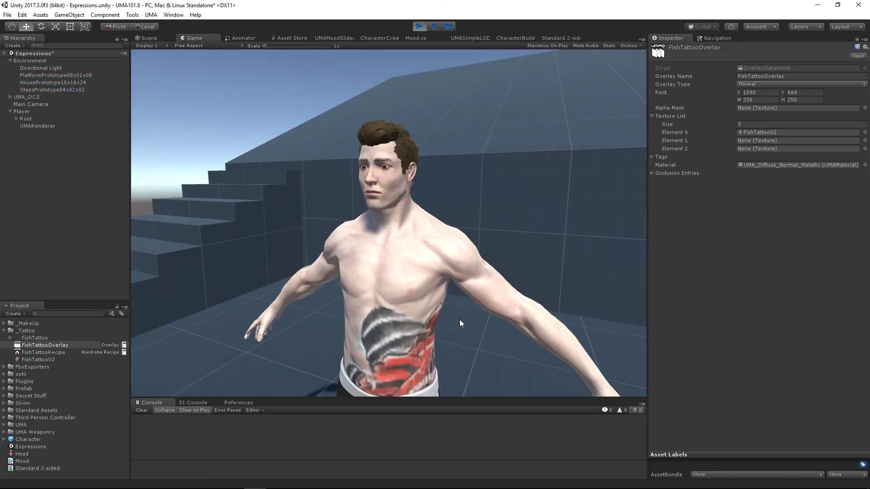
left_click(421, 29)
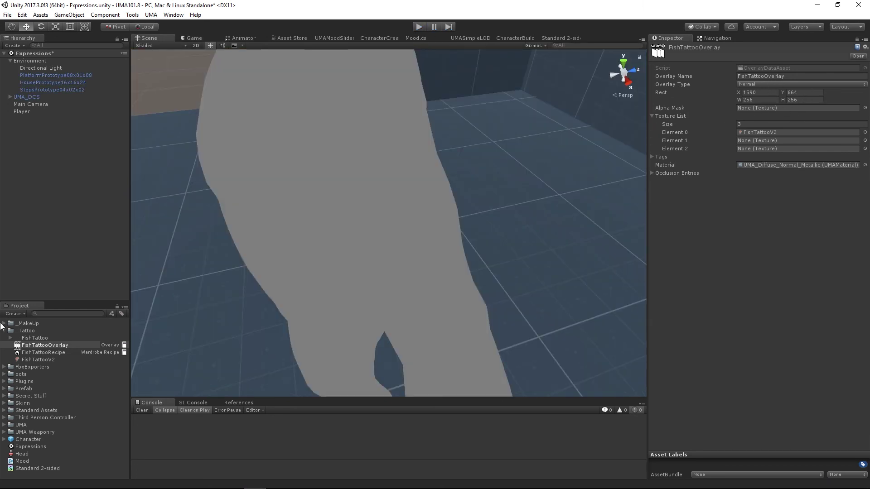
Step: In FishTattooRecipe, replace MaleTorso's old FishTattooOverlay with the updated FishTattooOverlay
left_click(38, 353)
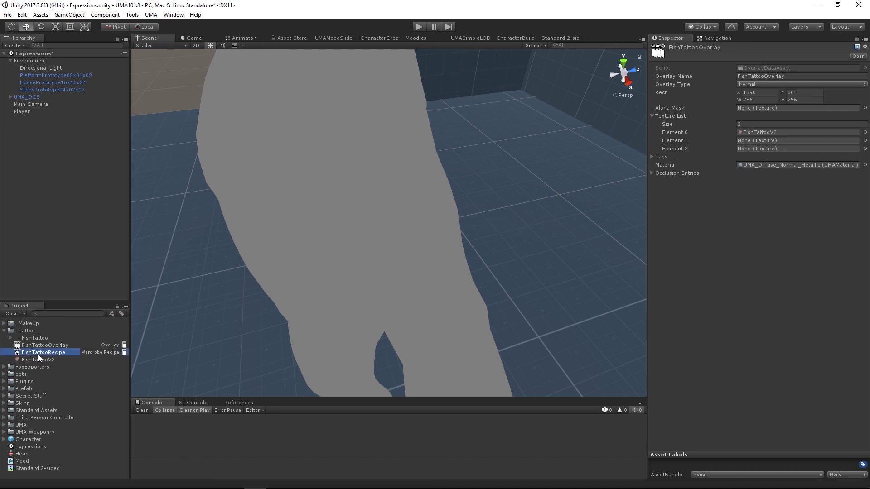
scroll(702, 357, "down", 3)
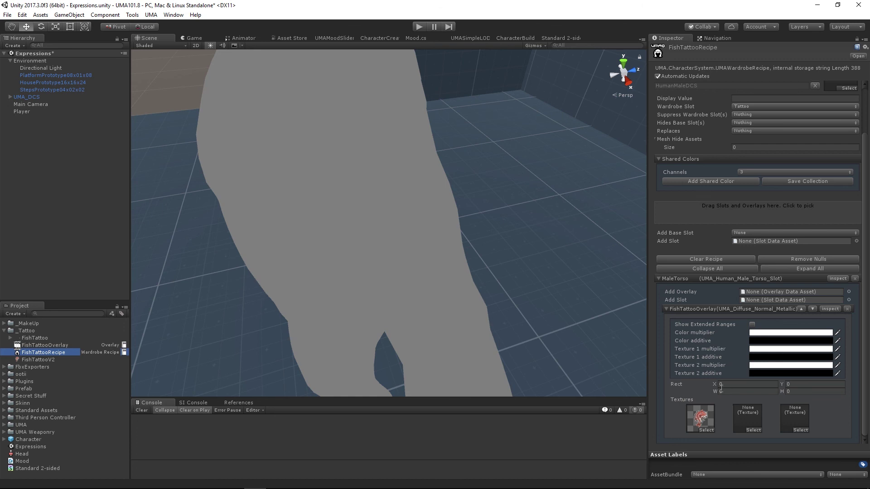
left_click(848, 310)
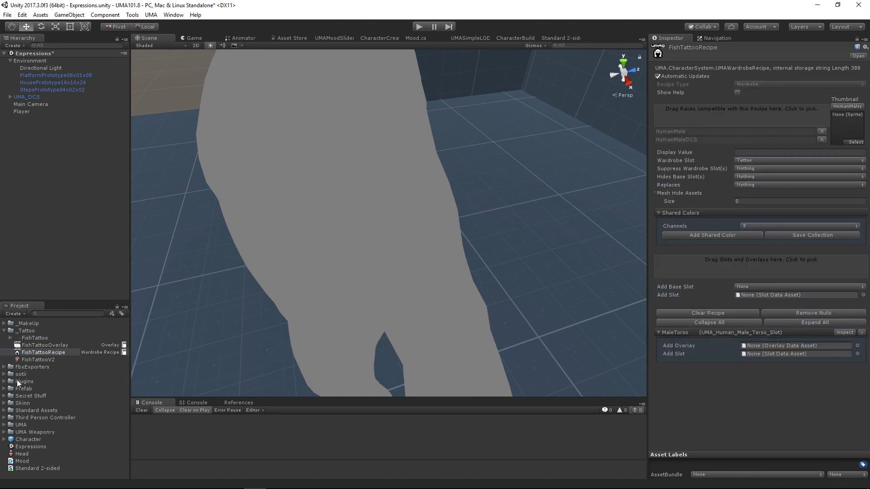
left_click_drag(28, 347, 779, 347)
scroll(766, 368, "down", 3)
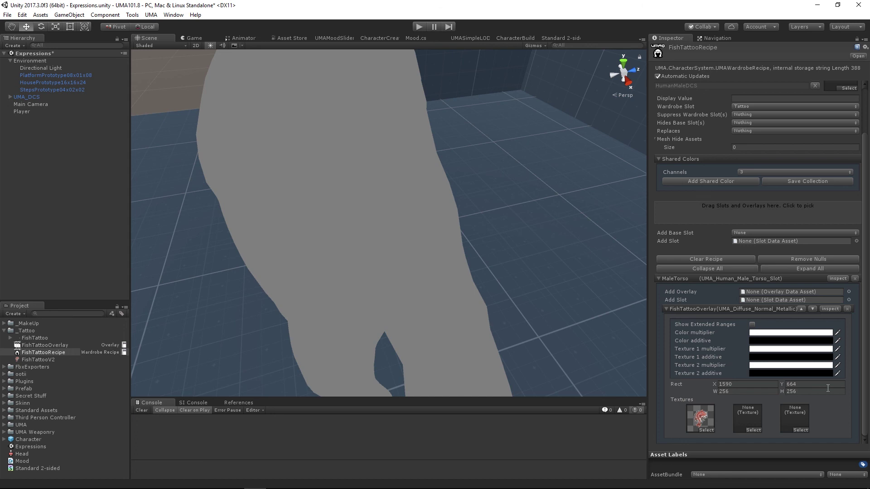
Step: Enter Play mode and switch to the Scene view for a close-up of the koi tattoo on the upper arm
left_click(418, 27)
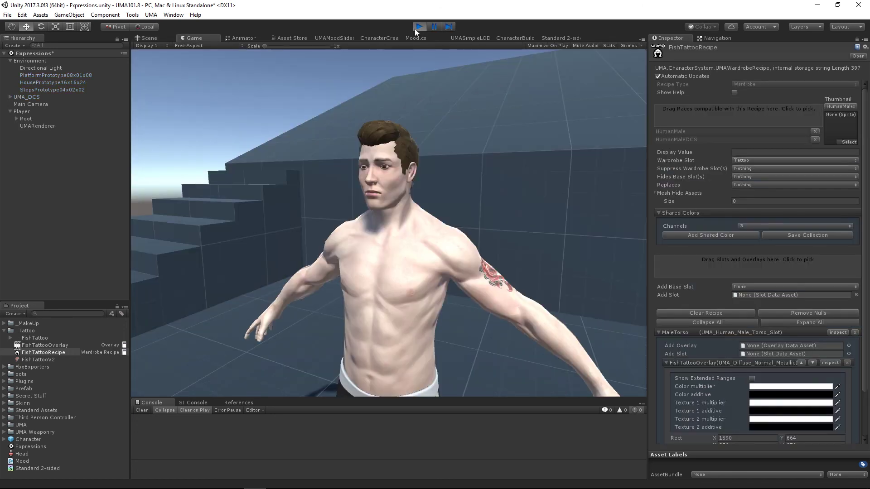
left_click(143, 38)
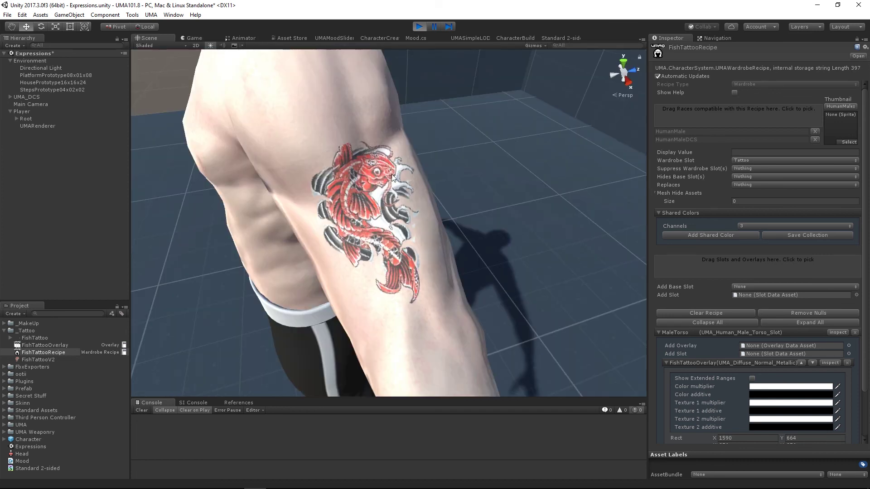